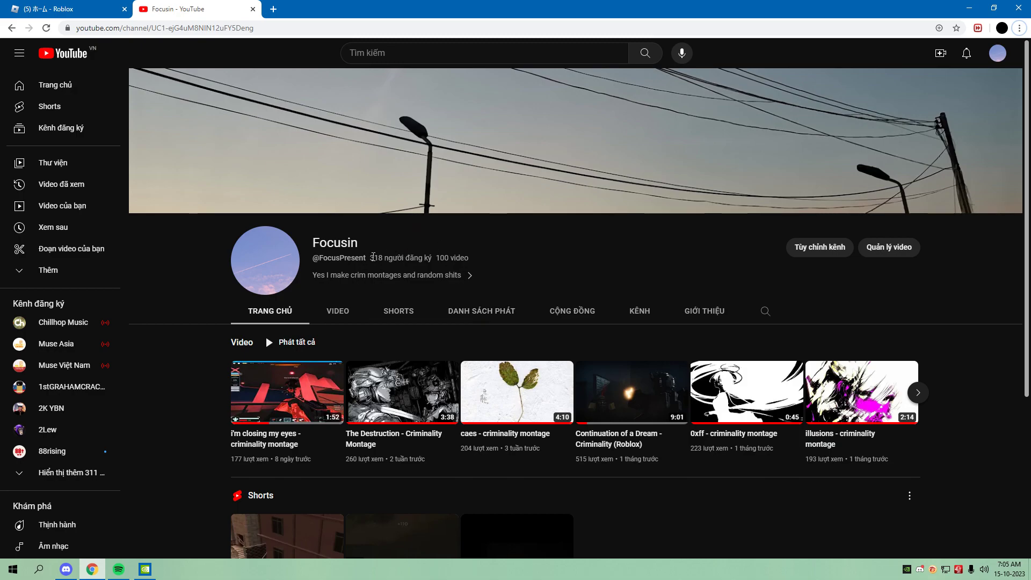
{"action": "left_click_drag", "start_coordinate": [372, 257], "coordinate": [314, 257]}
{"action": "left_click", "coordinate": [402, 258]}
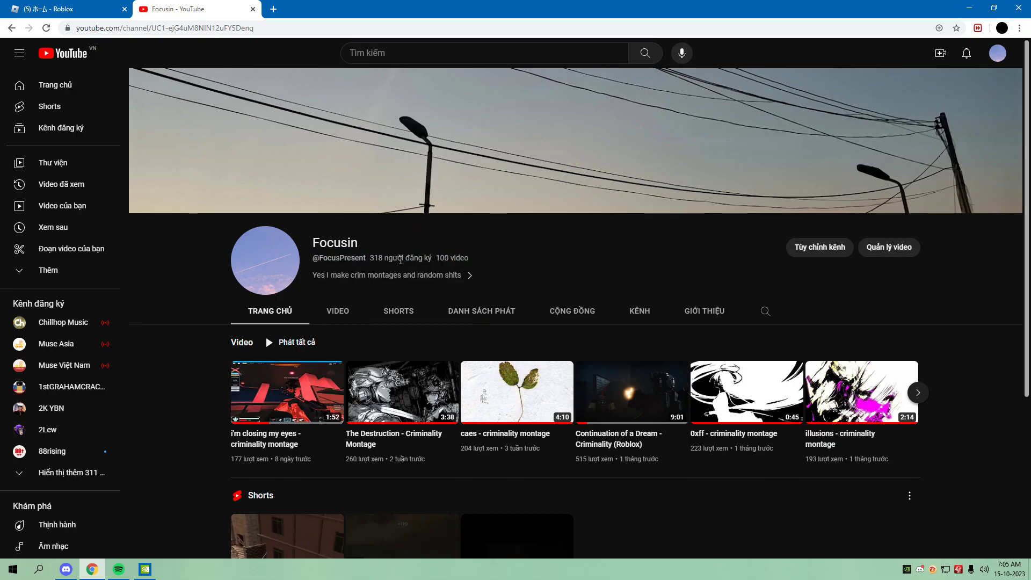